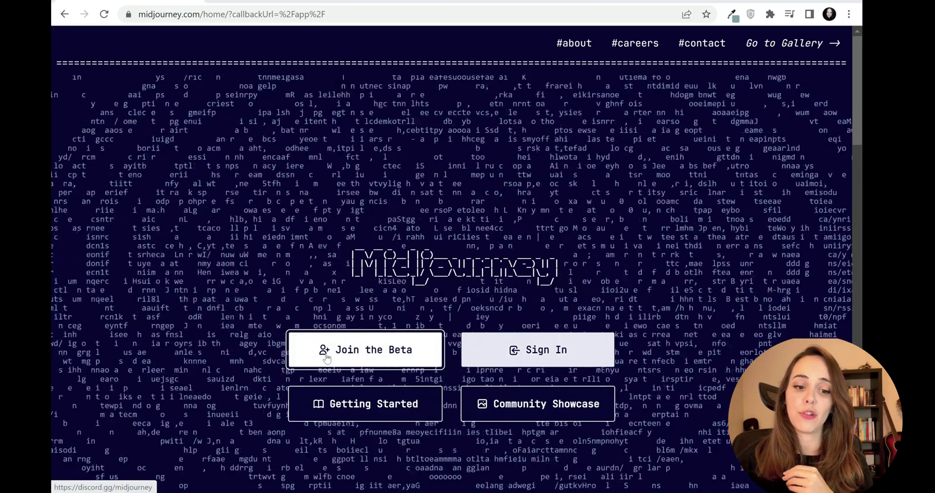
- Join the Midjourney Discord server through the website's beta invite and dismiss the desktop app download banner
left_click(325, 357)
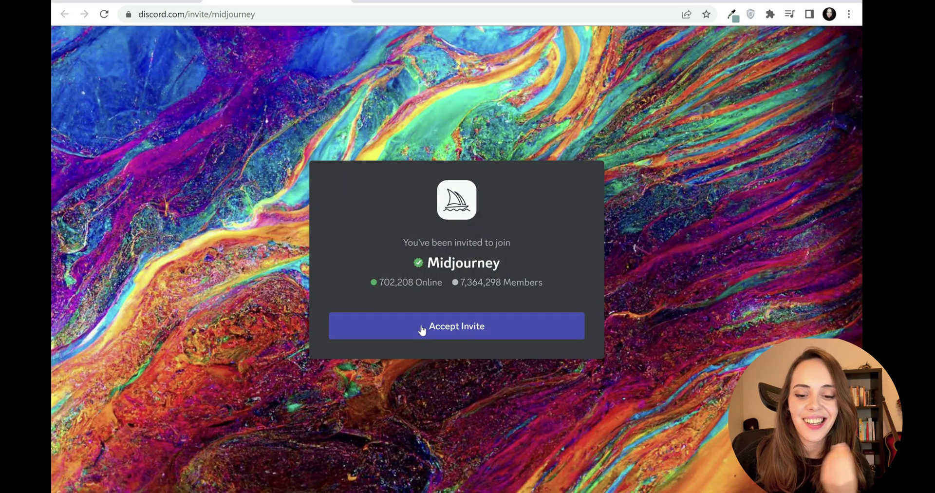
left_click(422, 330)
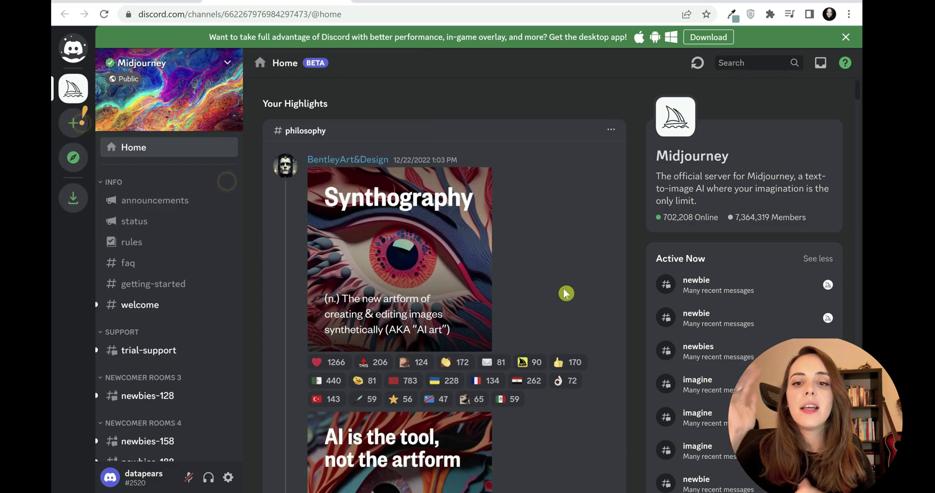
left_click(845, 38)
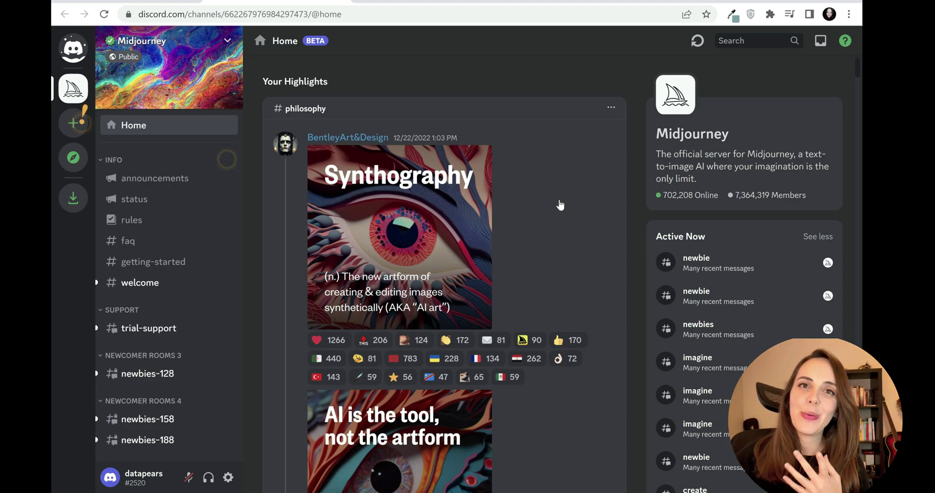
scroll(560, 205, "down", 10)
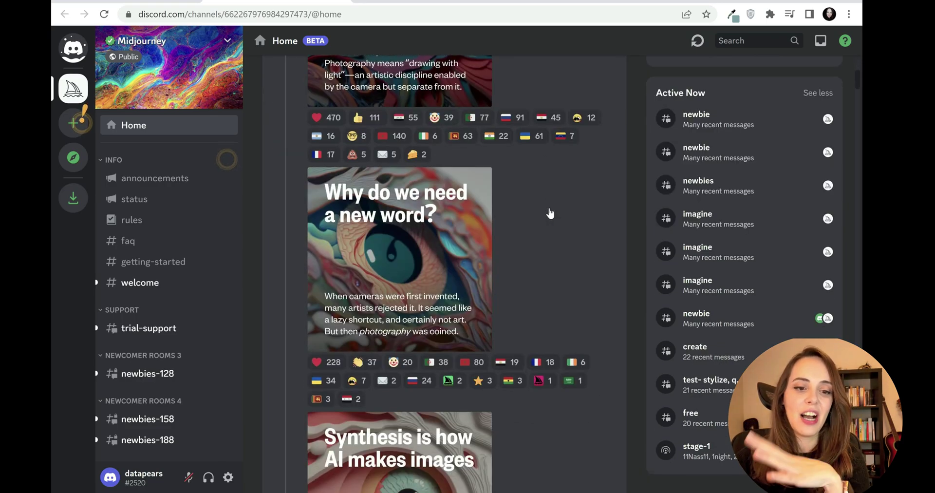
scroll(546, 245, "down", 3)
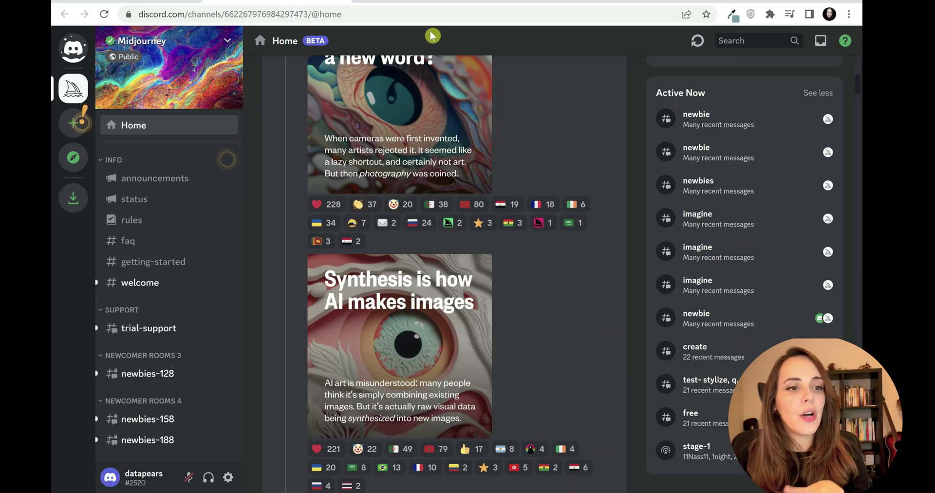
- Review the Quick Start Guide in the Midjourney documentation and the plans listed in the neuroflash subscription article
left_click(426, 1)
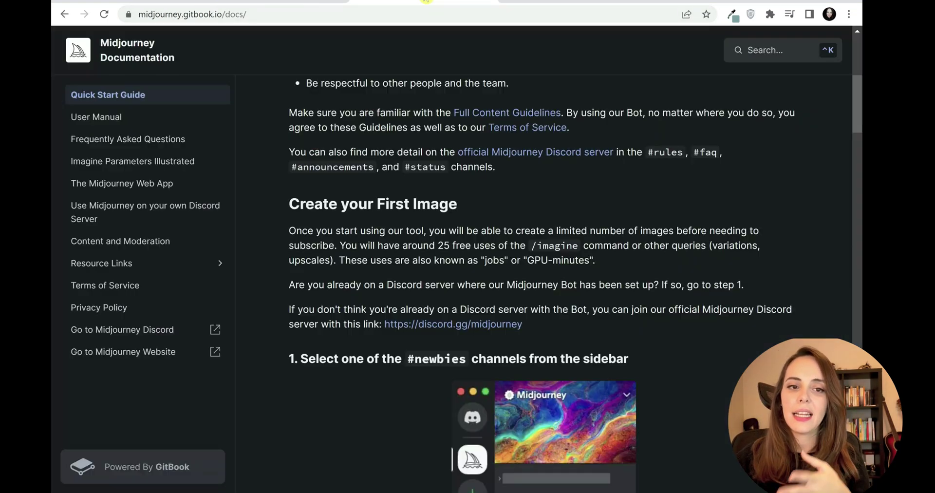
left_click_drag(860, 110, 859, 80)
scroll(695, 214, "up", 3)
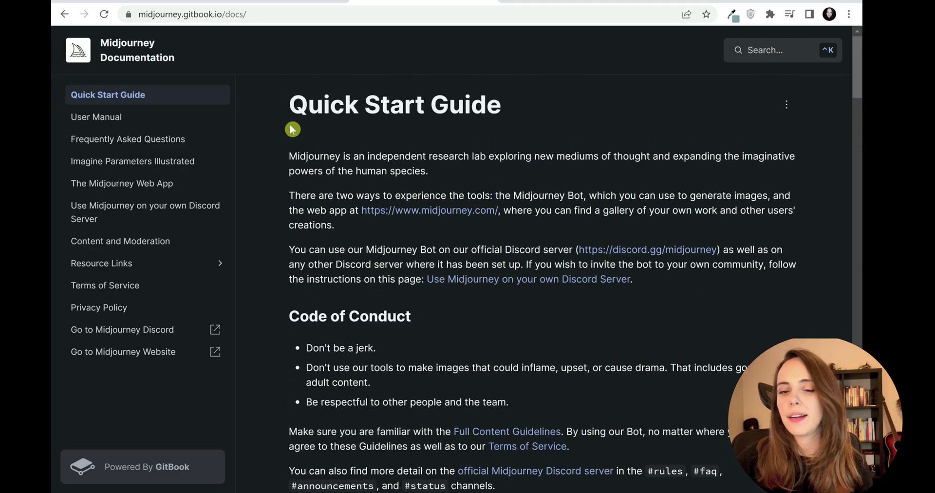
left_click_drag(859, 86, 859, 161)
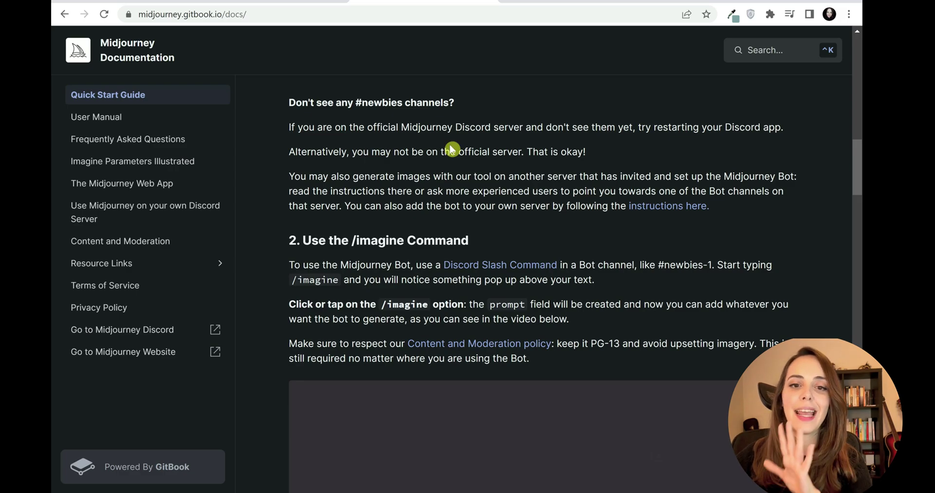
left_click(558, 3)
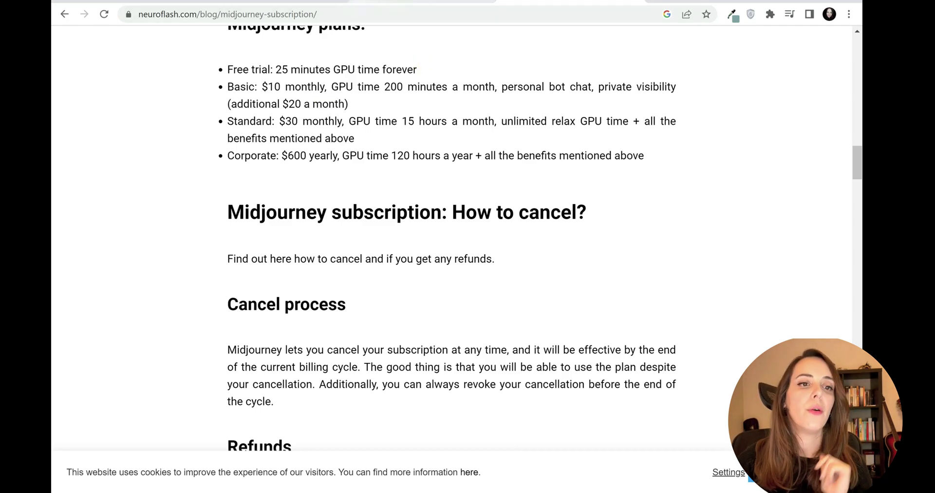
- Return to the Midjourney Discord server, open the newbies-128 channel and look through the images generated there
left_click(270, 2)
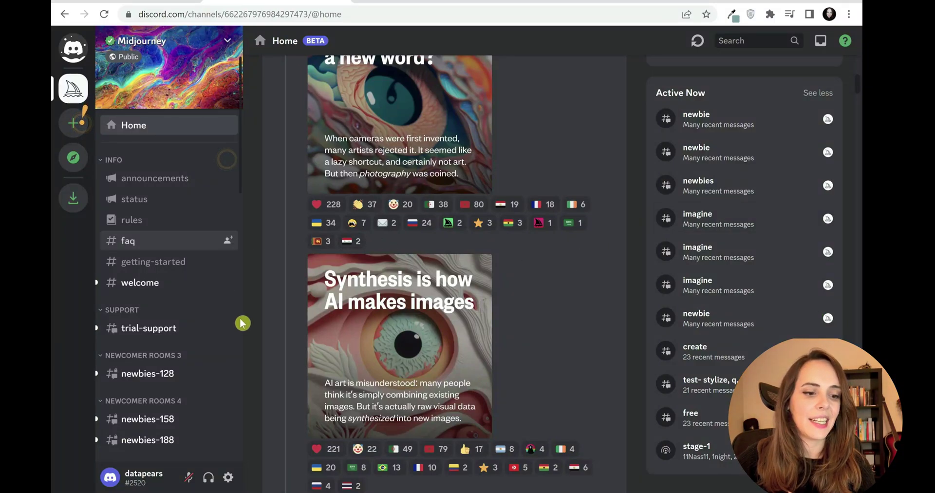
scroll(234, 312, "down", 3)
mouse_move(230, 295)
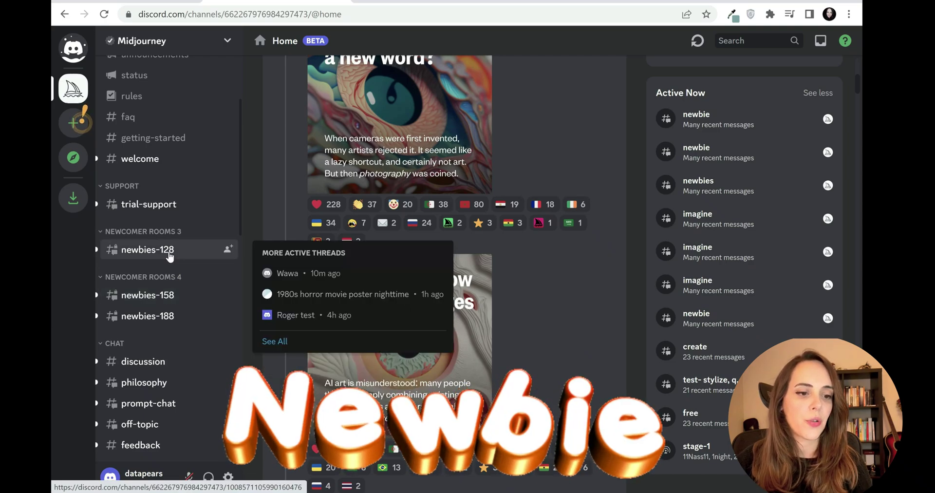
left_click(169, 251)
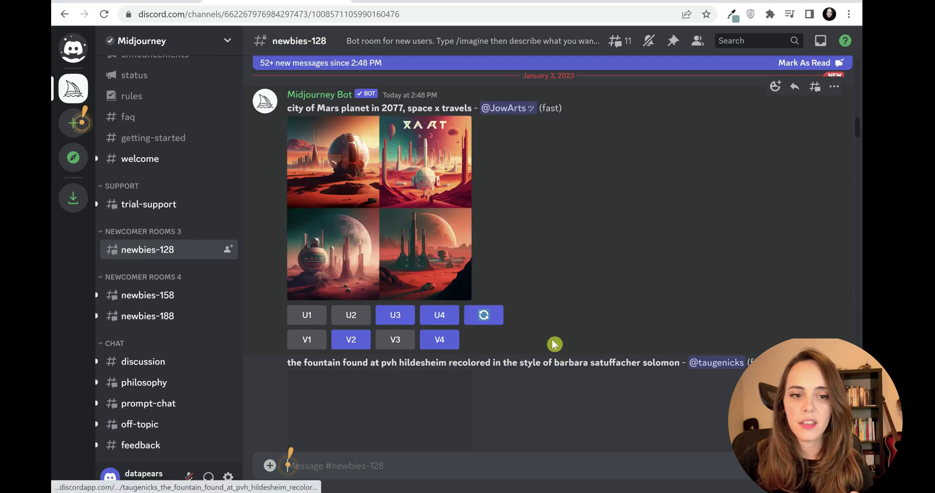
scroll(710, 275, "down", 15)
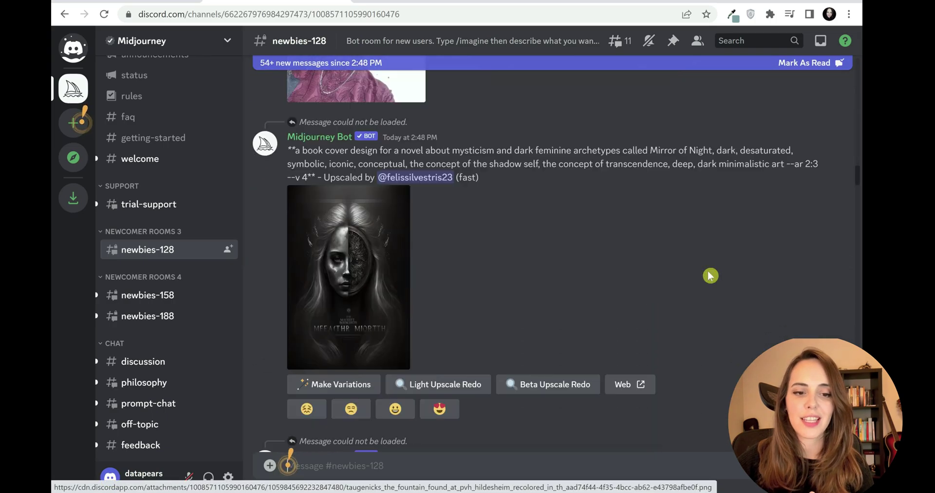
scroll(710, 276, "down", 5)
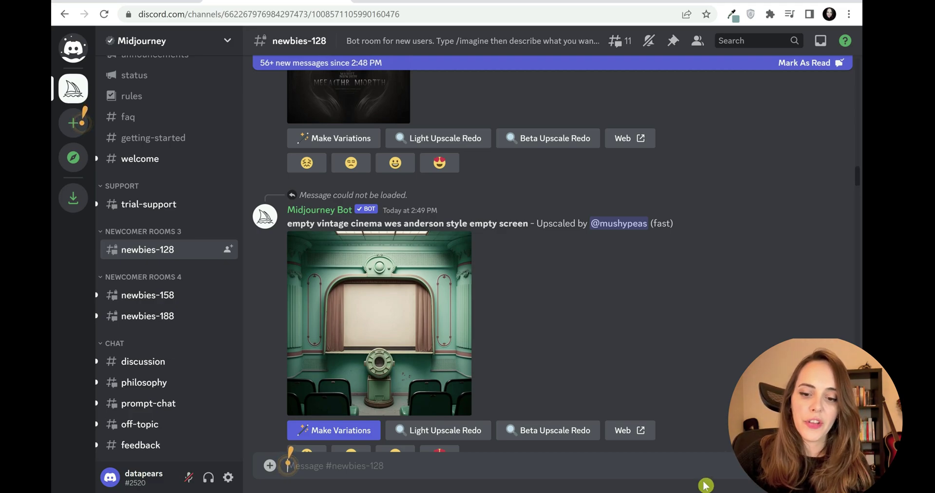
- Send the Midjourney Bot an /imagine command with the prompt "dashboard for a supply chain company in blue and white tones"
type("/")
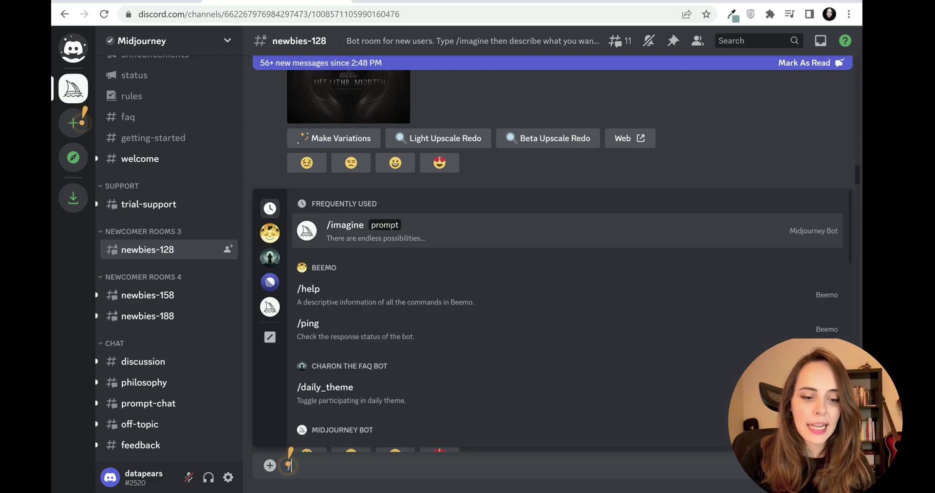
type("ima")
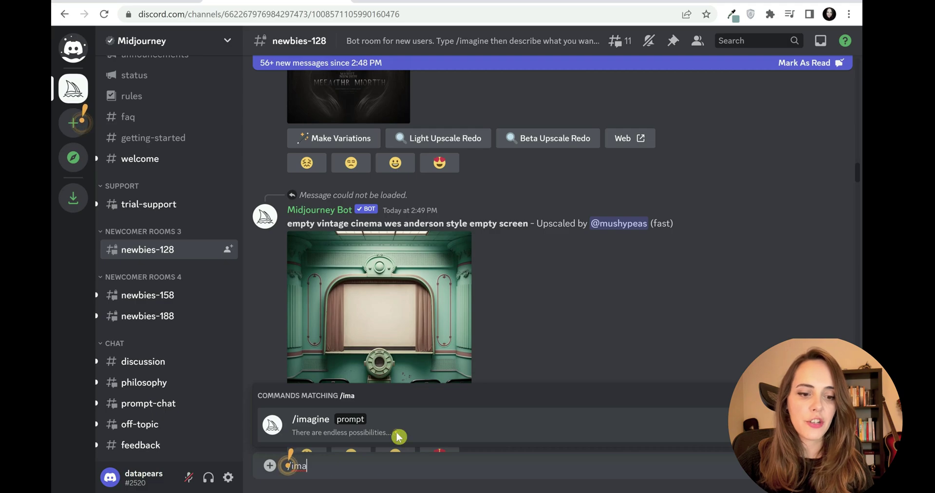
left_click(397, 435)
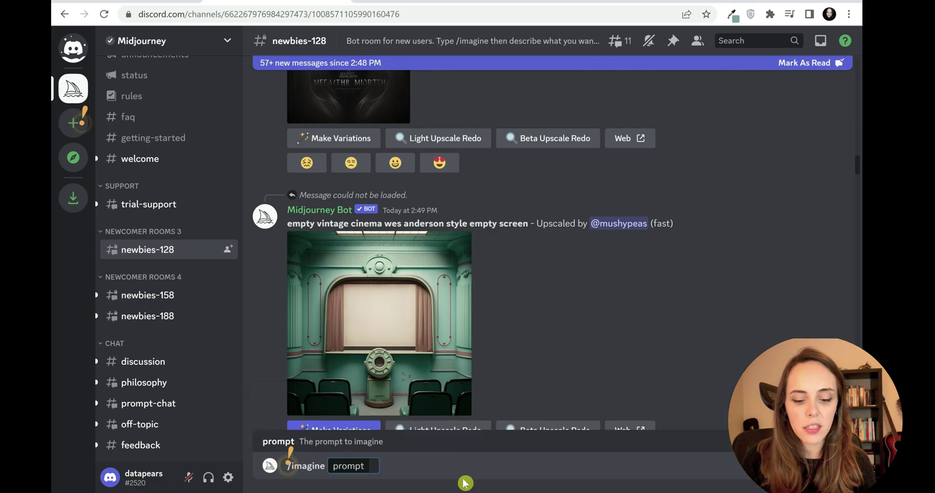
type("da")
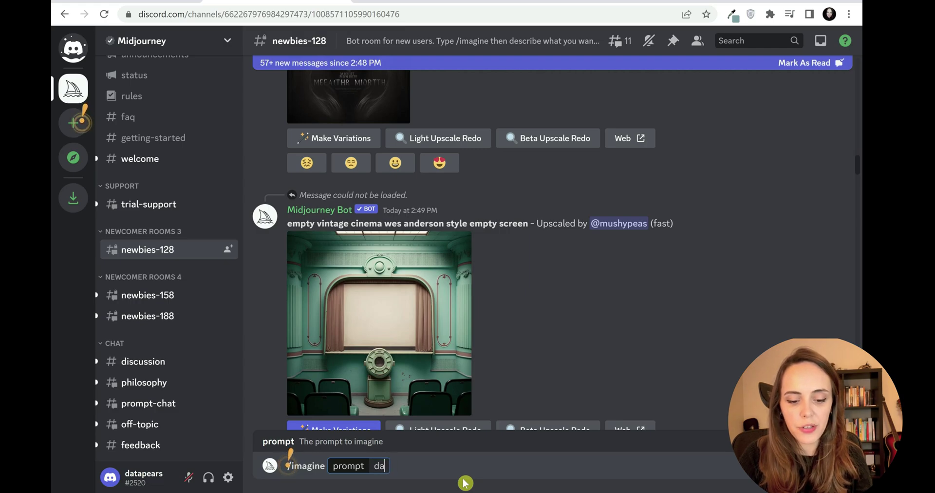
type("shaboard ")
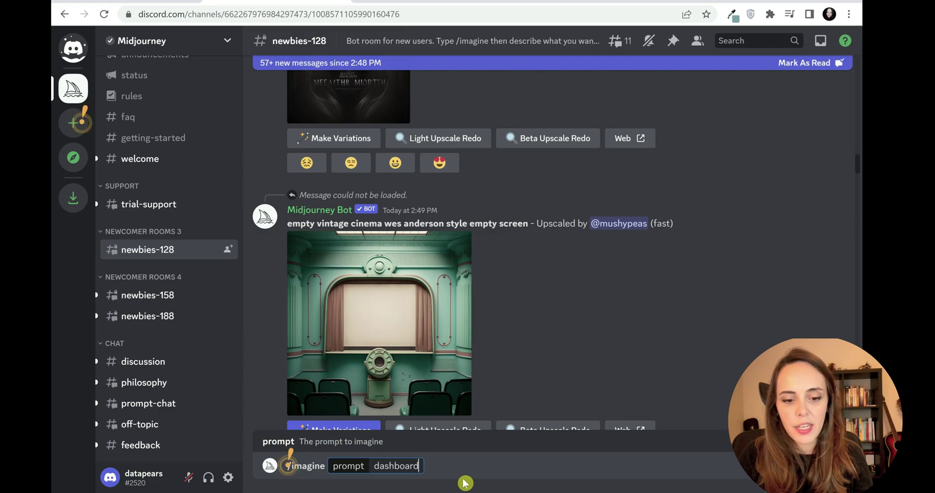
type("for a ")
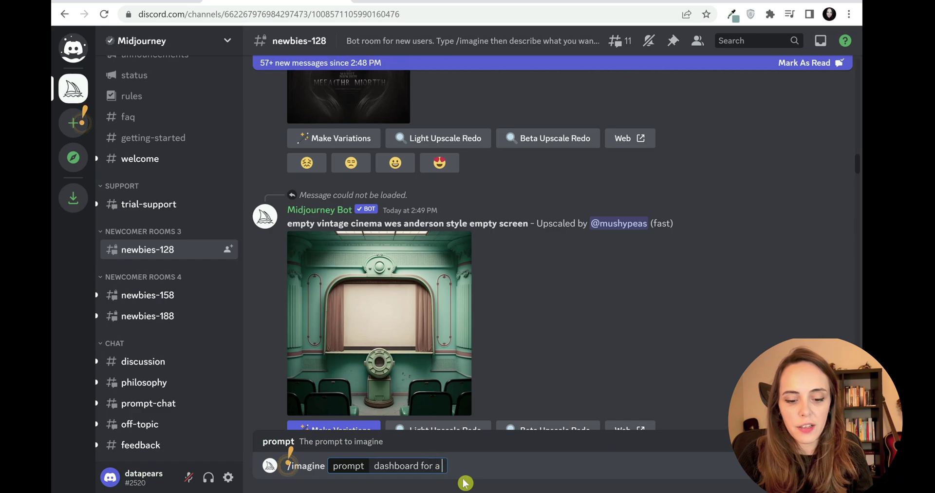
type("supply chain company")
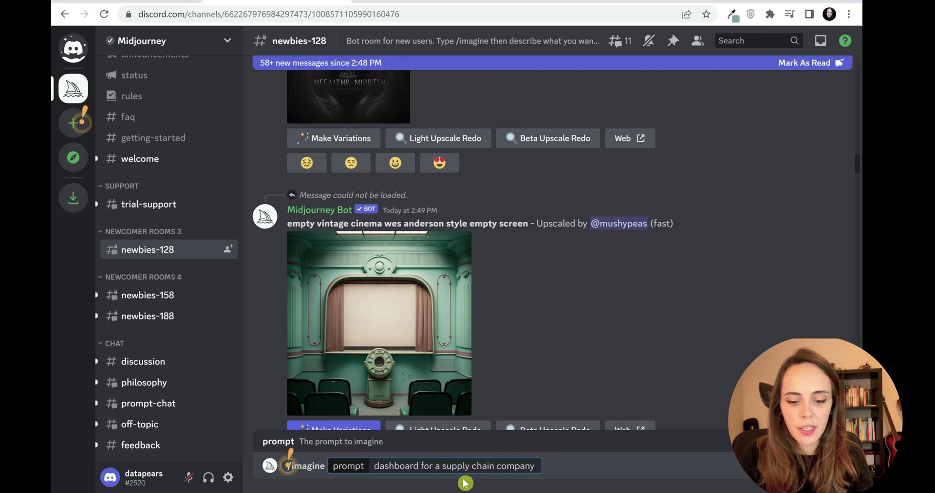
type(" in blue tones")
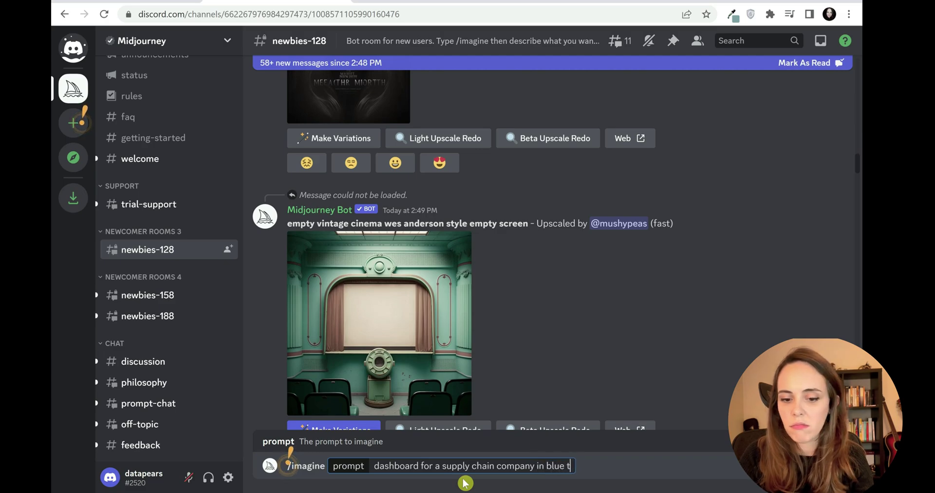
key("BackSpace")
key("BackSpace")
key("BackSpace")
key("BackSpace")
key("BackSpace")
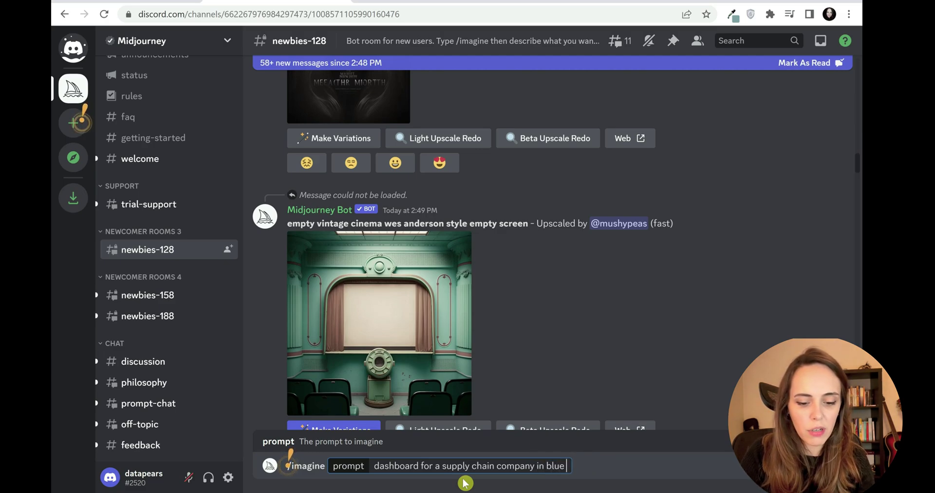
type("and white tones")
key("Return")
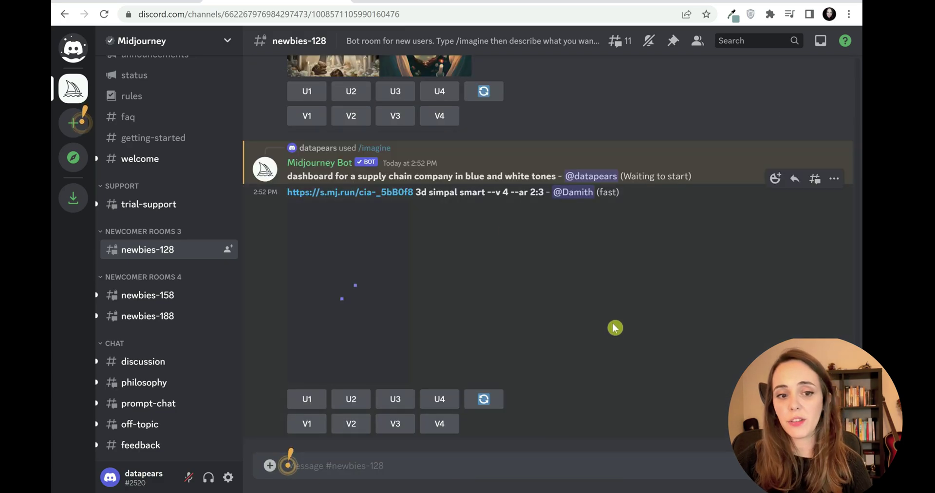
- Find the generated supply chain dashboard image grid in the channel and examine its four designs enlarged
scroll(591, 153, "up", 2)
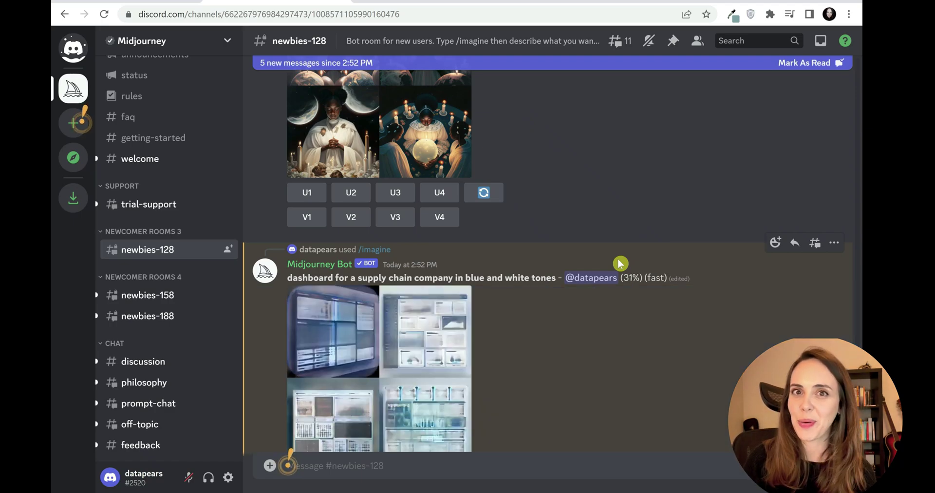
scroll(638, 279, "up", 15)
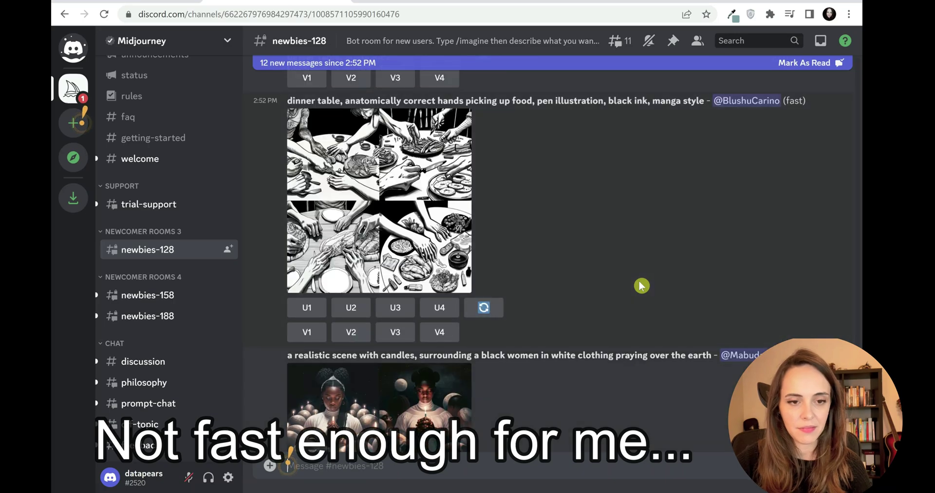
scroll(640, 283, "up", 10)
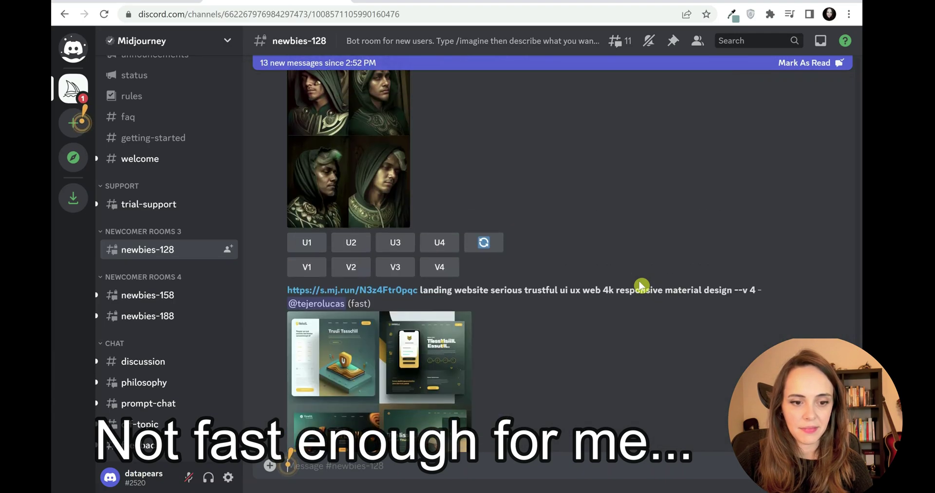
scroll(641, 285, "up", 15)
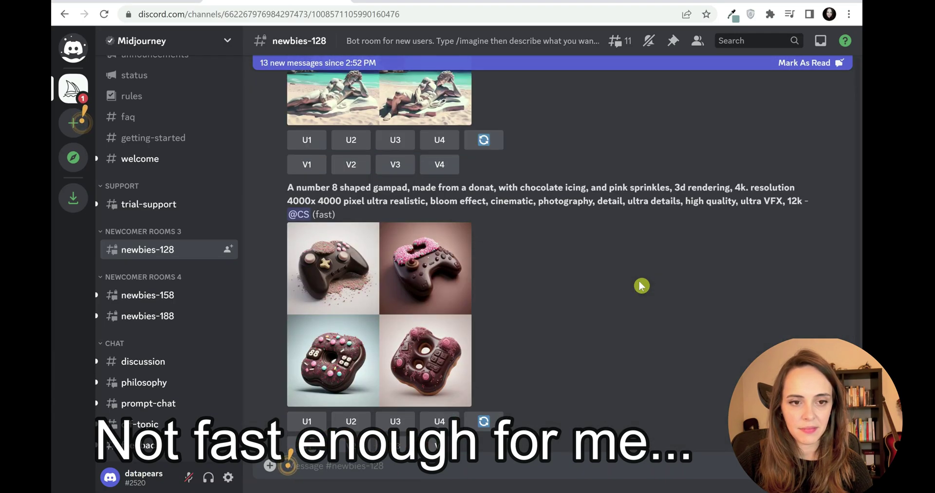
scroll(640, 285, "up", 5)
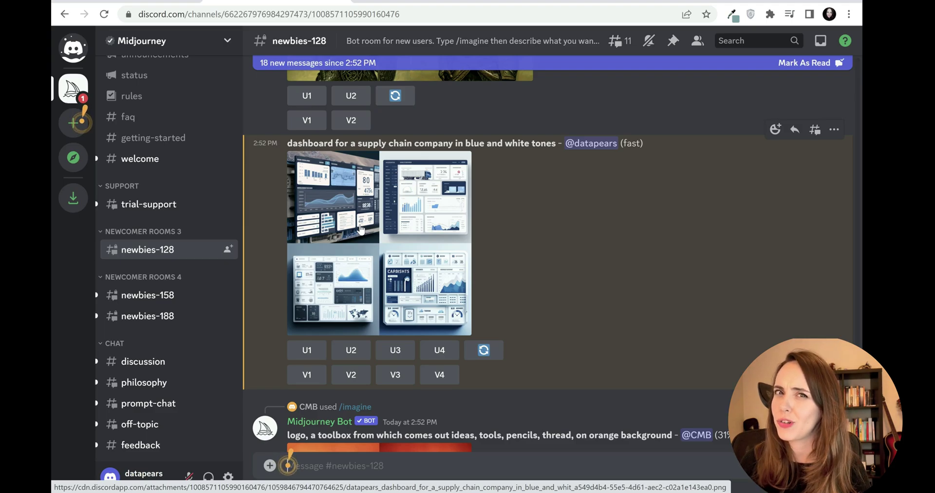
left_click(350, 193)
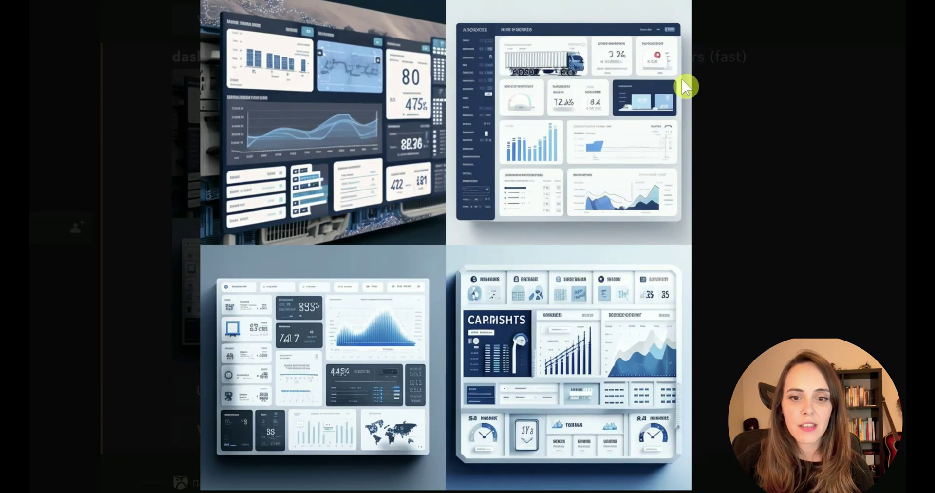
left_click(755, 271)
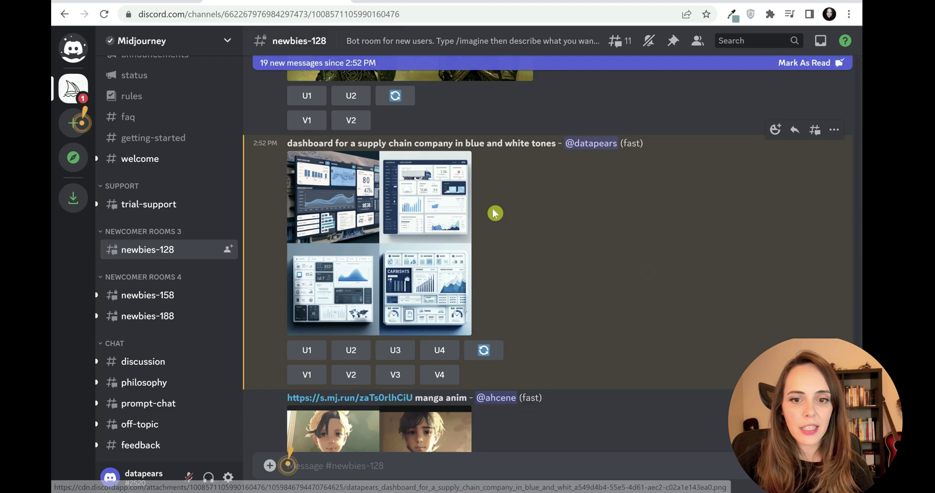
left_click(440, 184)
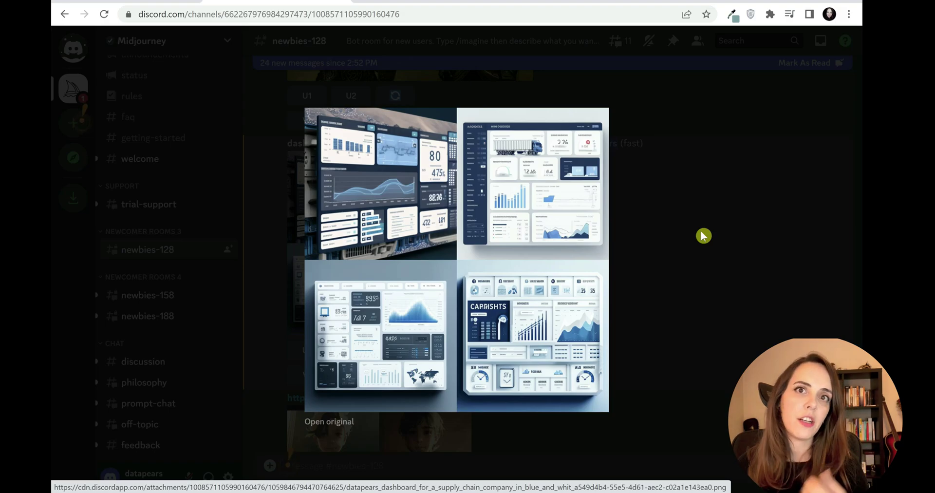
left_click(702, 236)
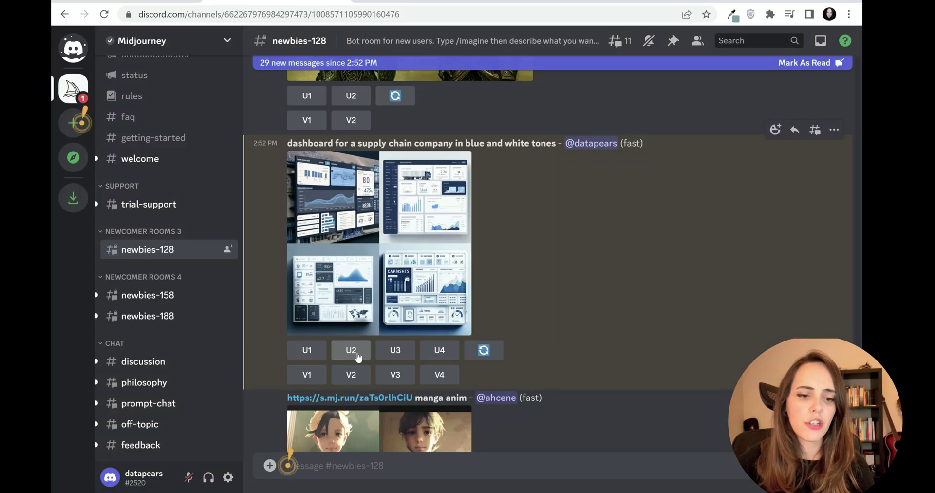
- Upscale the fourth dashboard image and request variations of the second one
left_click(439, 350)
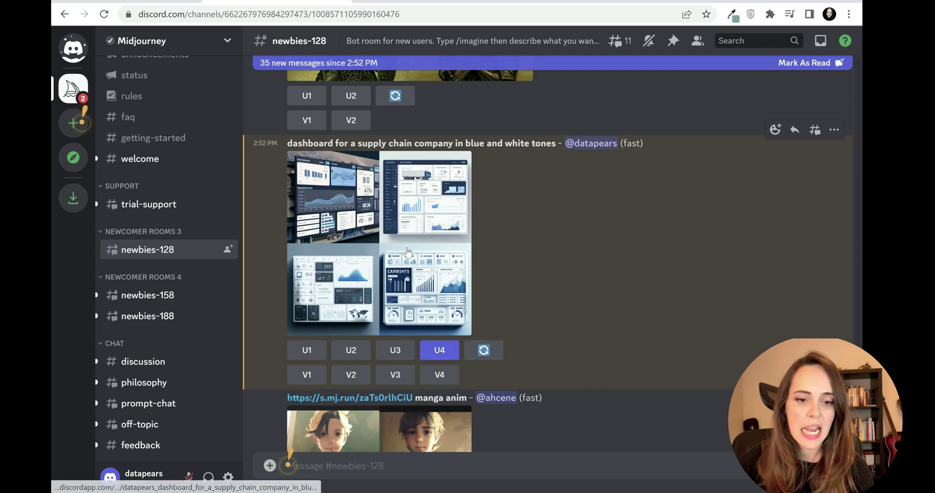
left_click(440, 374)
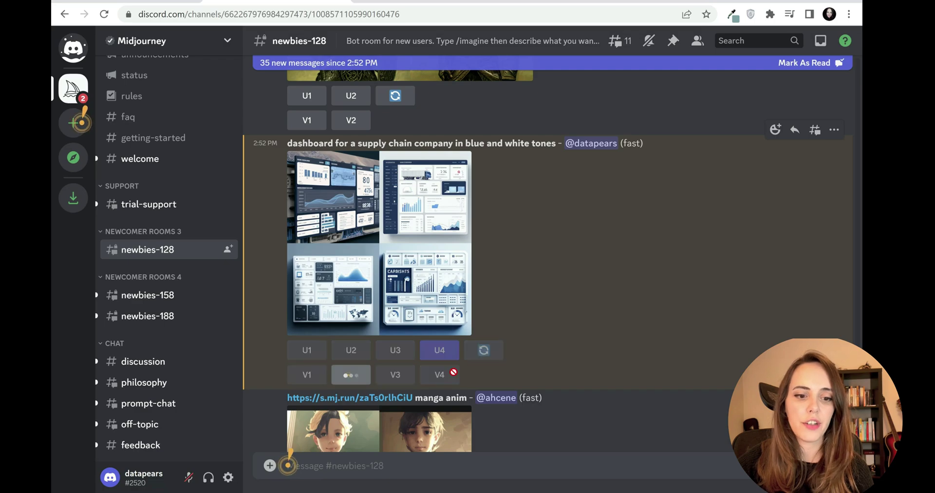
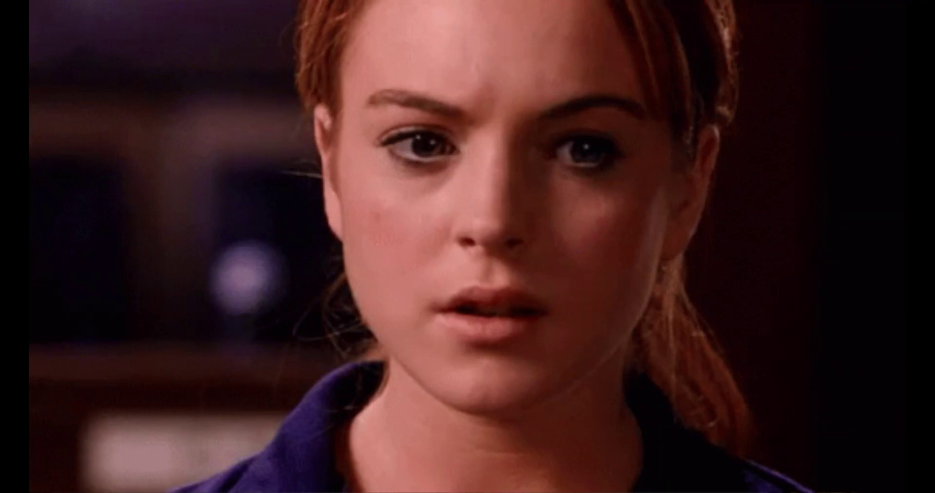
- Send the Midjourney Bot an /imagine command with the prompt "minimalistic dashboard for a shipping company with loads of different colors and an image of a ship"
type("/")
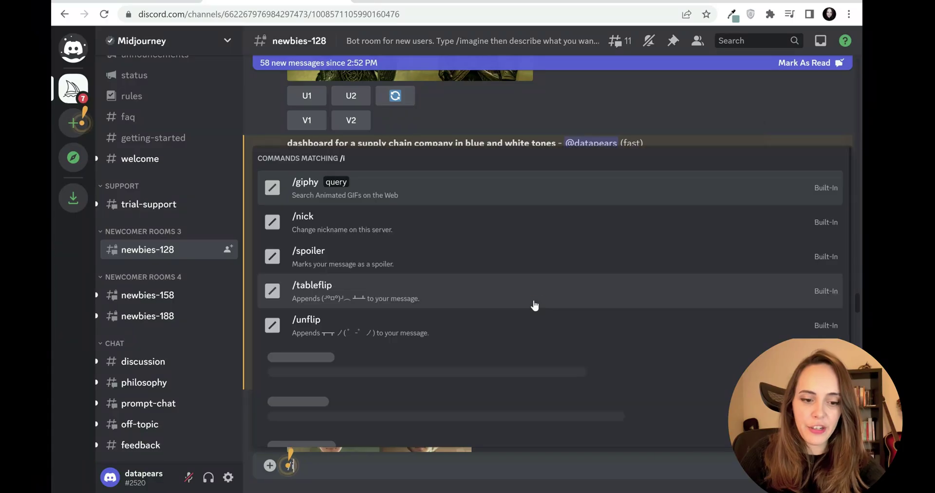
type("imag")
key("Tab")
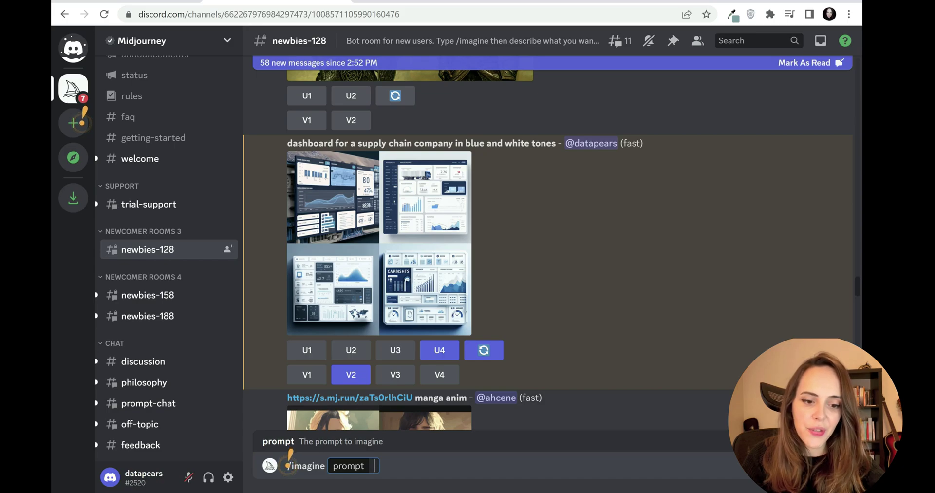
type("mi")
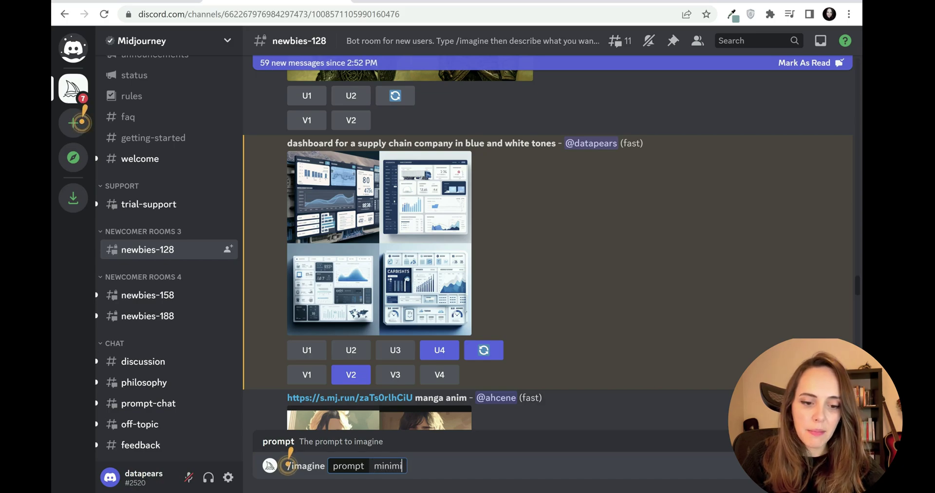
key("BackSpace")
type("alistic ")
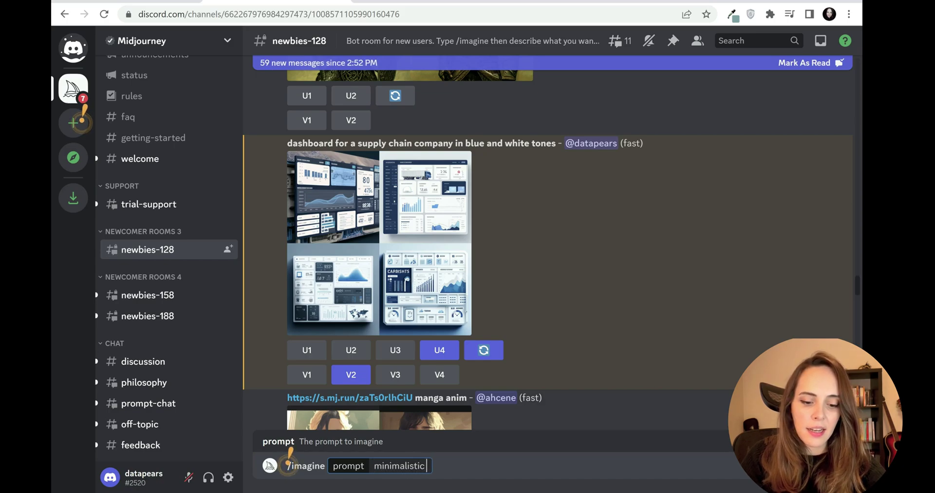
type("dashboard for a")
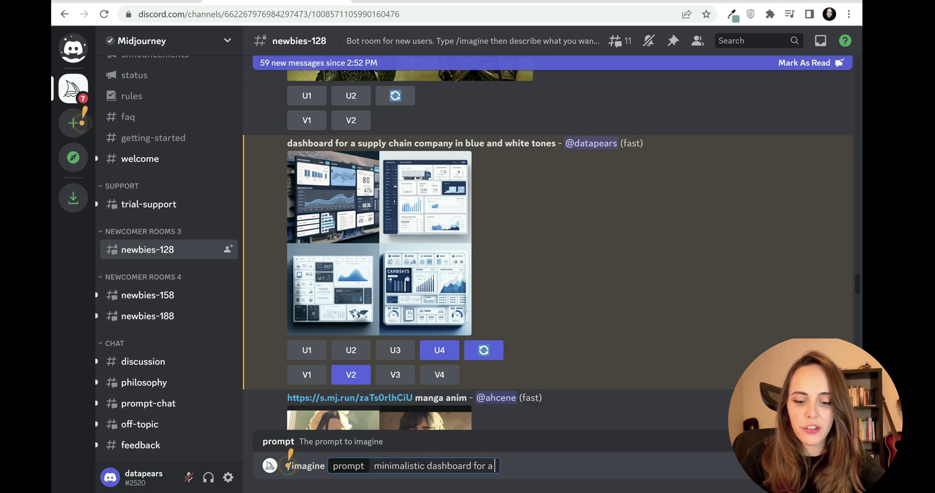
type(" shipping")
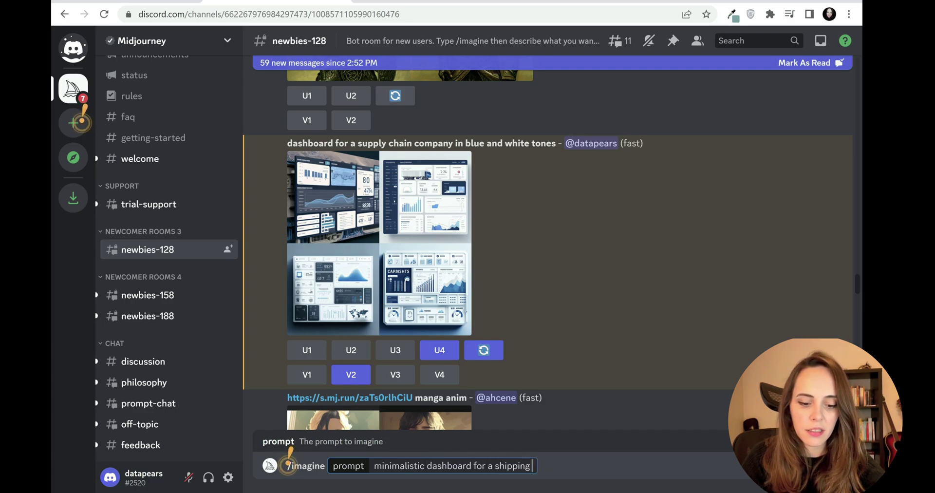
type(" company ")
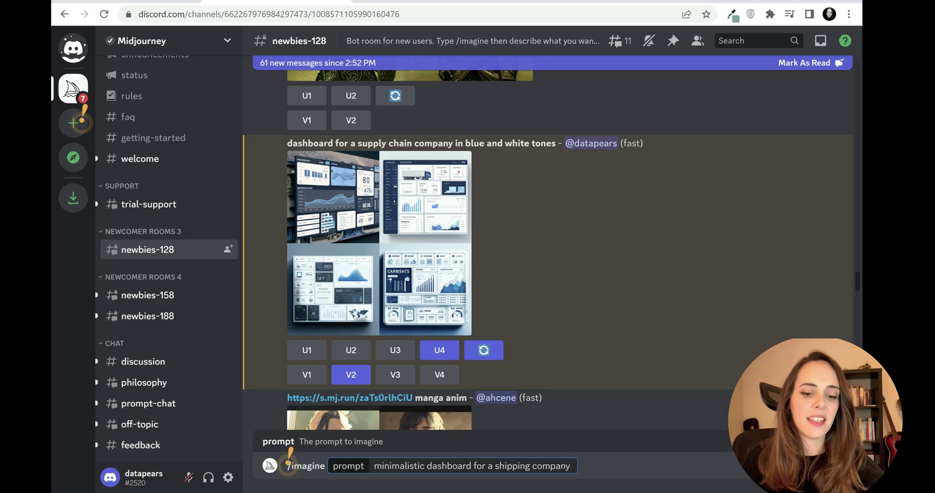
type("with loads ")
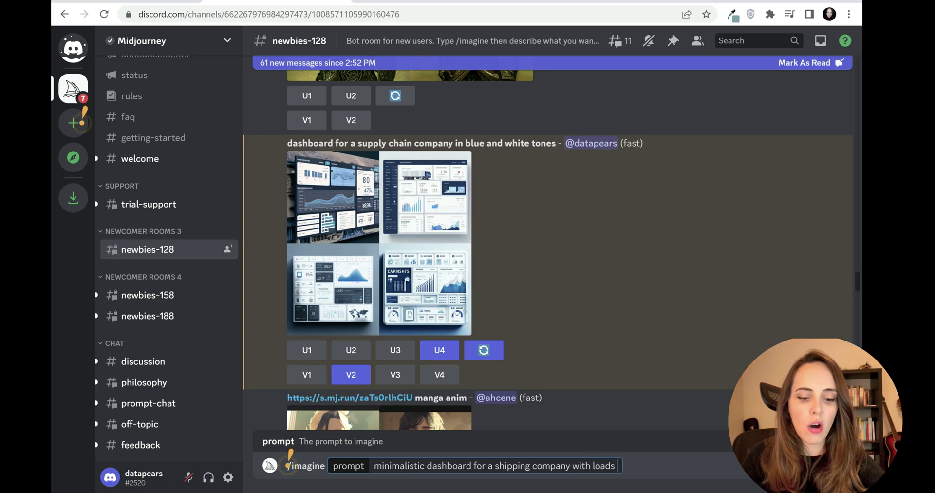
type("of diffe")
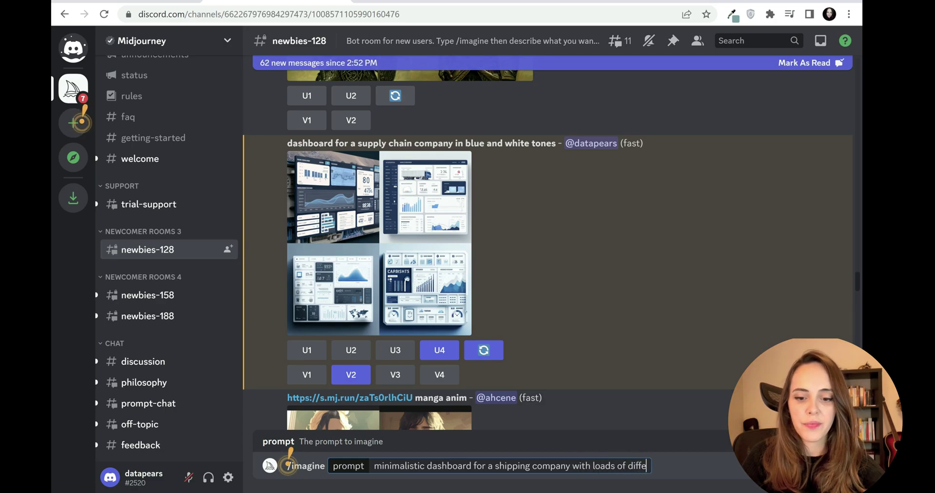
type("rent colors and")
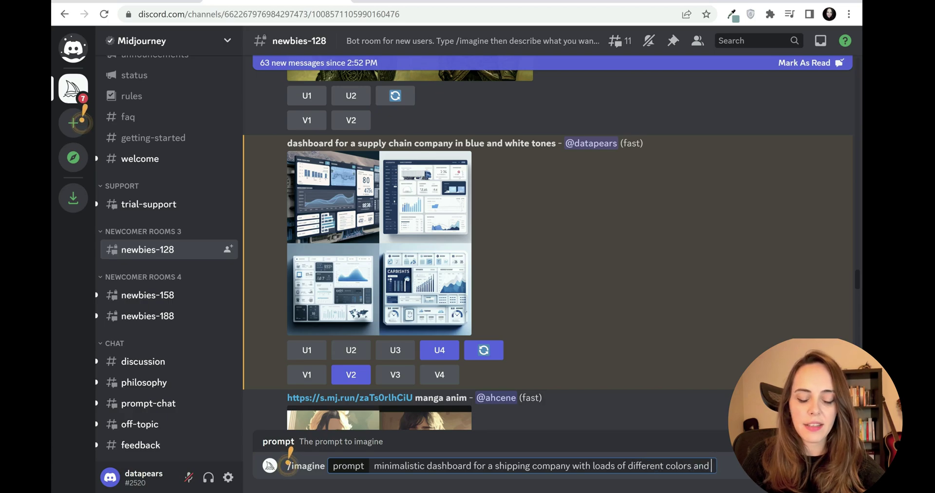
type(" an imag")
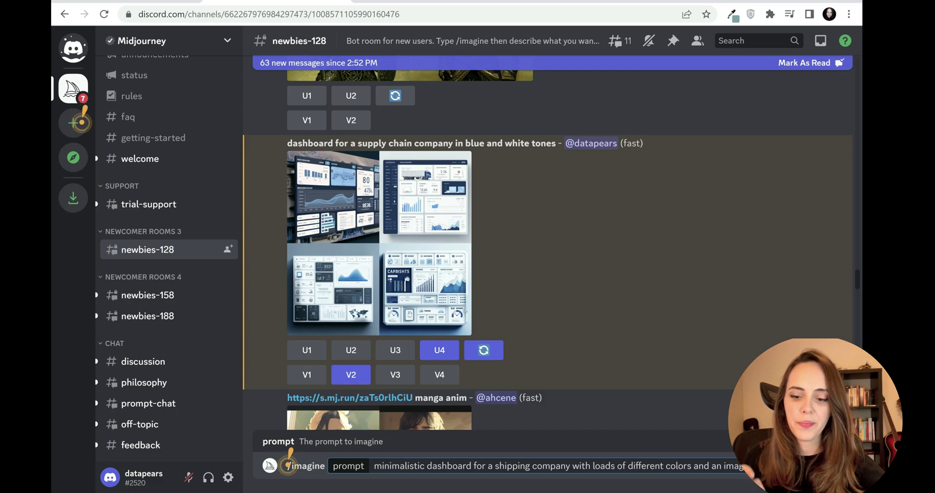
key("Return")
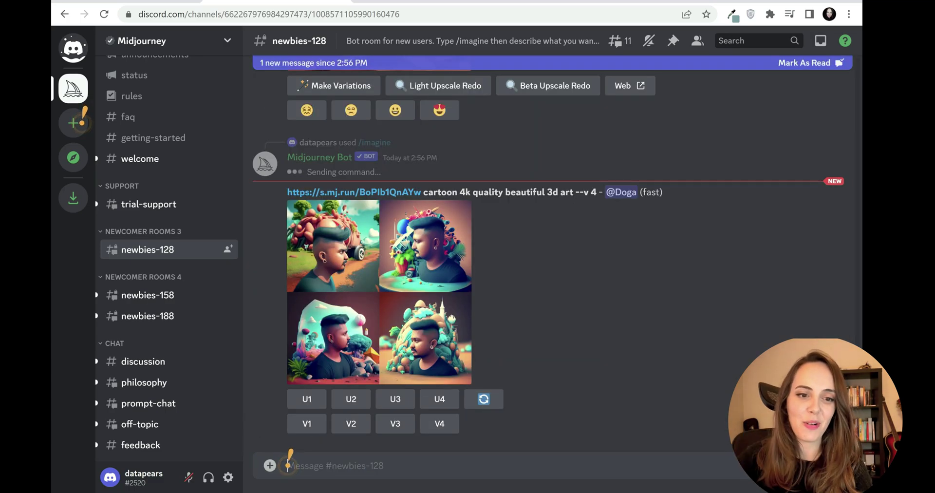
- Find the generated shipping company dashboard grid in the channel and examine its four designs enlarged
scroll(560, 273, "up", 2)
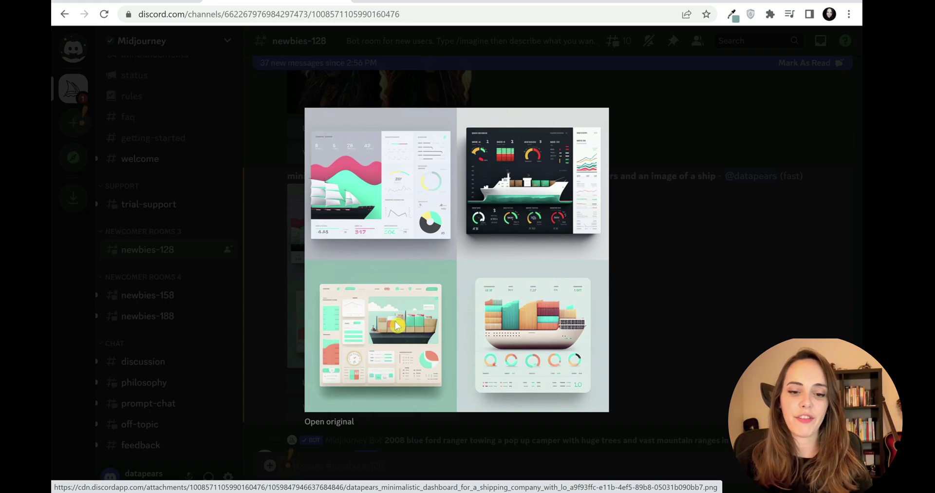
left_click(725, 310)
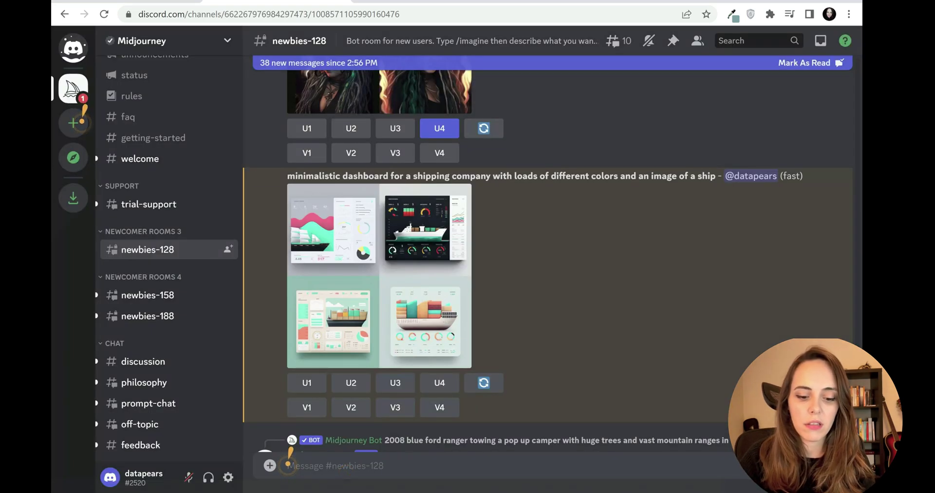
- Send the Midjourney Bot an /imagine command with the prompt "power bi dashboard for a pets company" and locate the request in the channel
type("/ima")
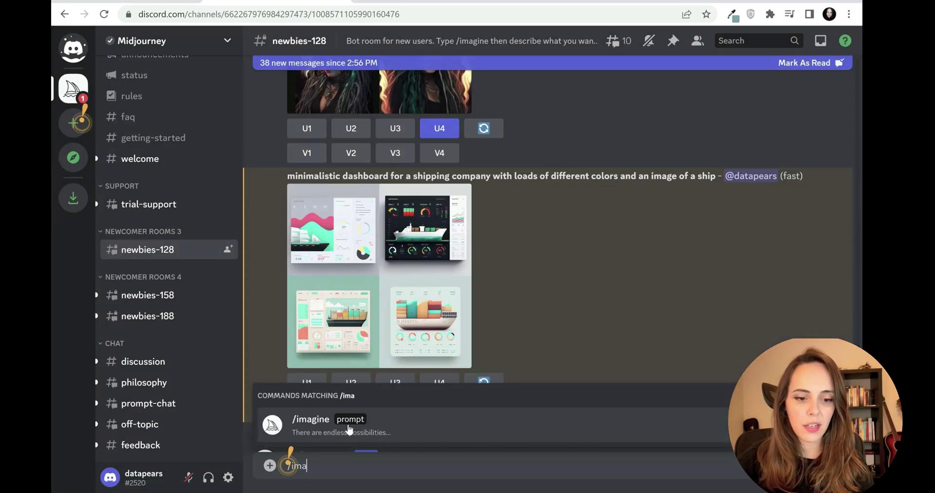
key("Tab")
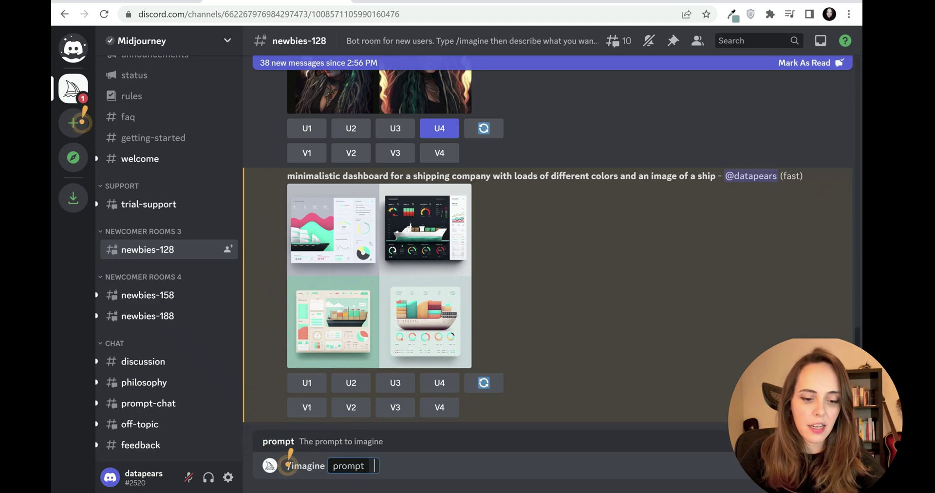
type("power bi")
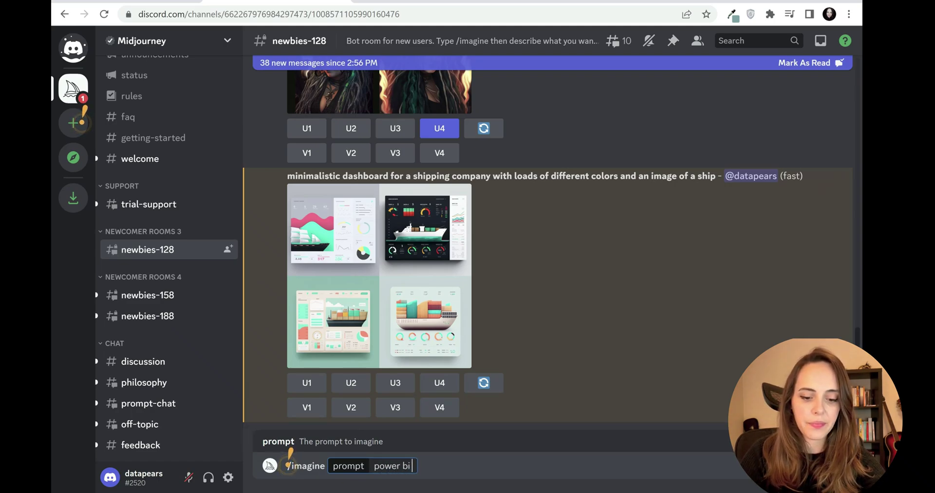
type(" dashboard")
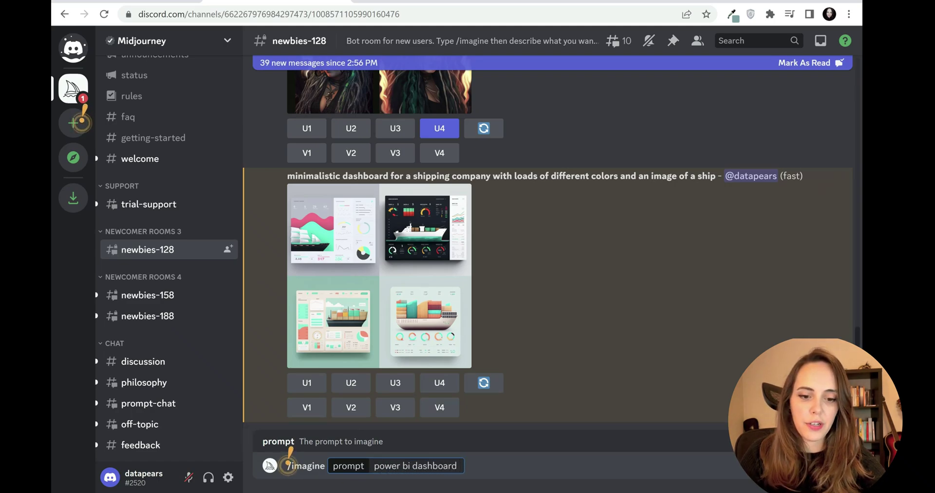
type(" for a")
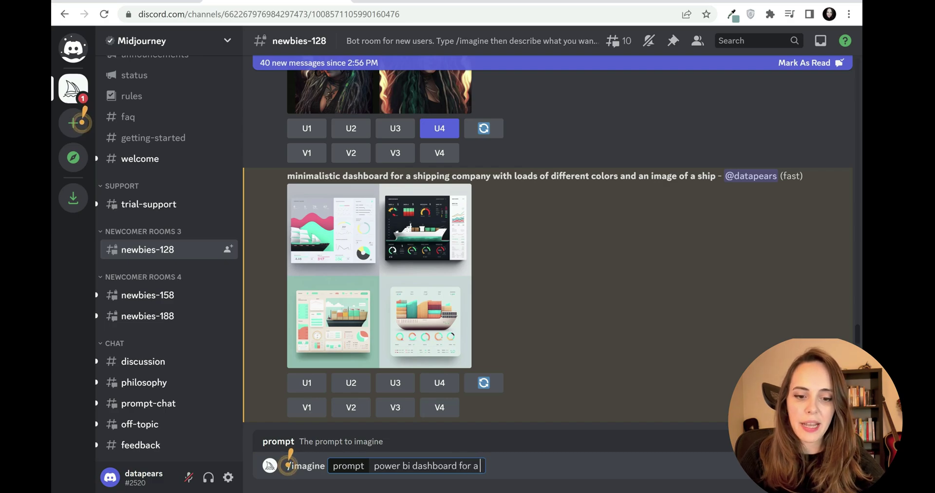
type(" pets company")
key("Return")
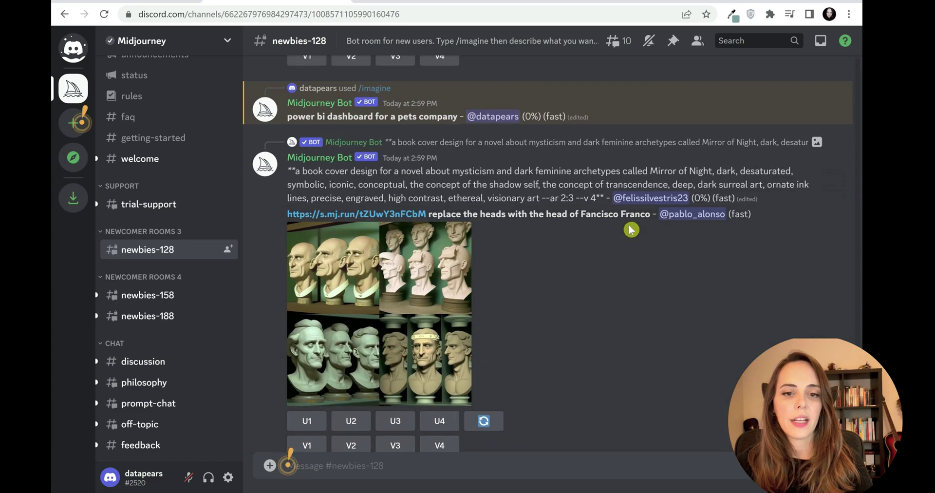
scroll(630, 229, "up", 3)
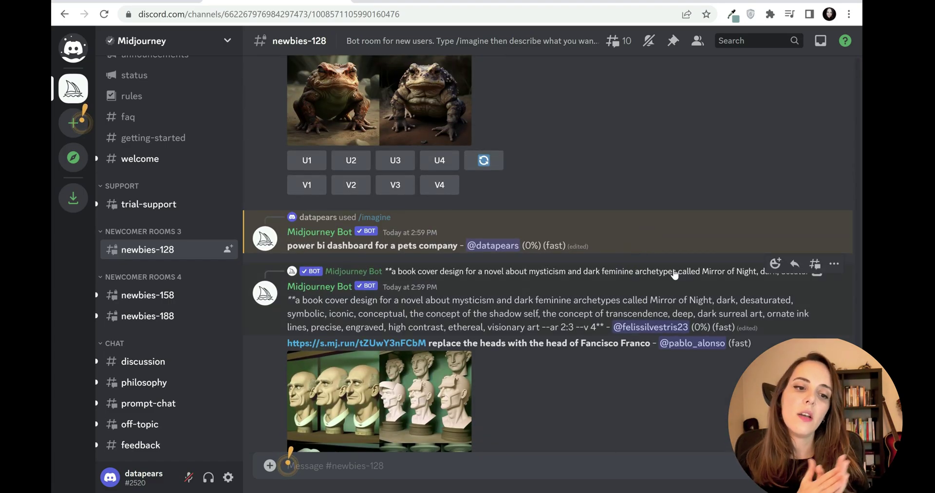